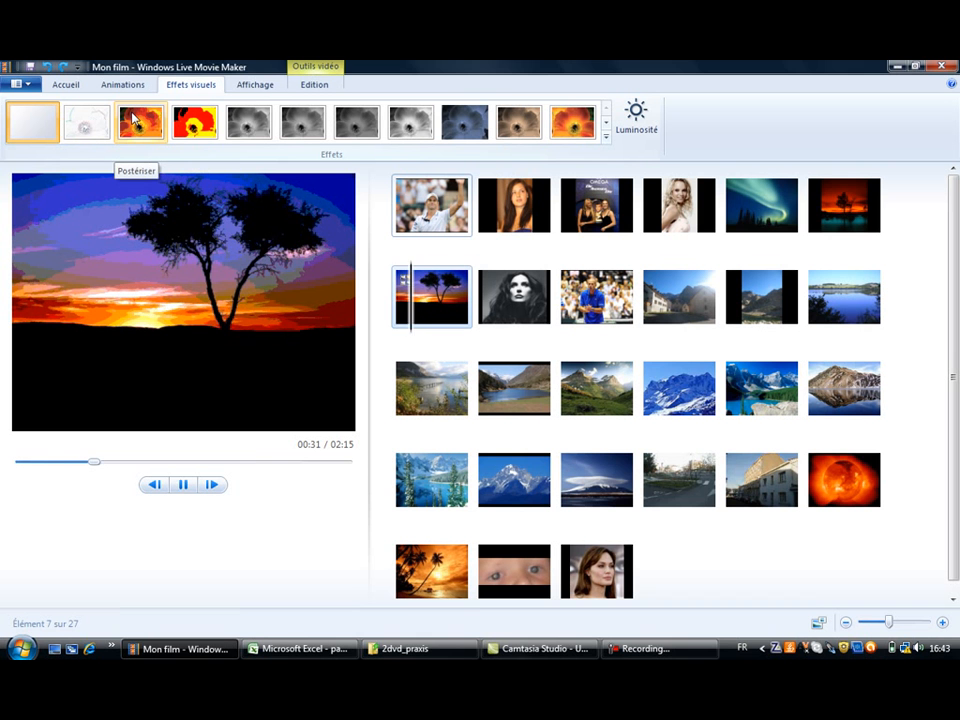
Step: Try the Postériser, Seuil, black-and-white and Cyan visual effects on the sunset tree photo
{"action": "left_click", "coordinate": [135, 119]}
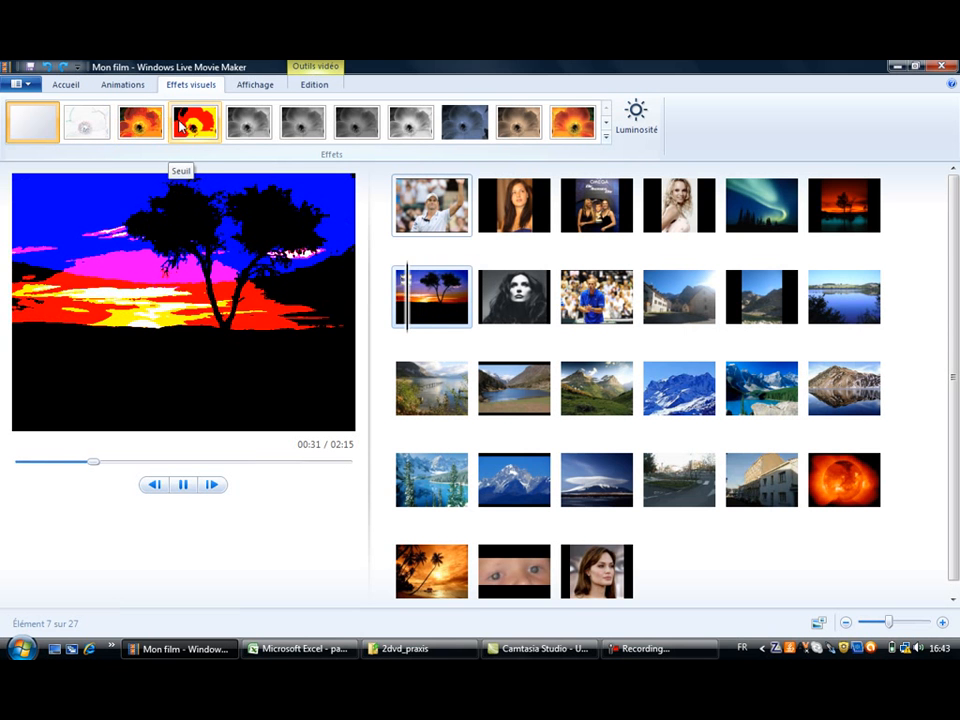
{"action": "left_click", "coordinate": [180, 126]}
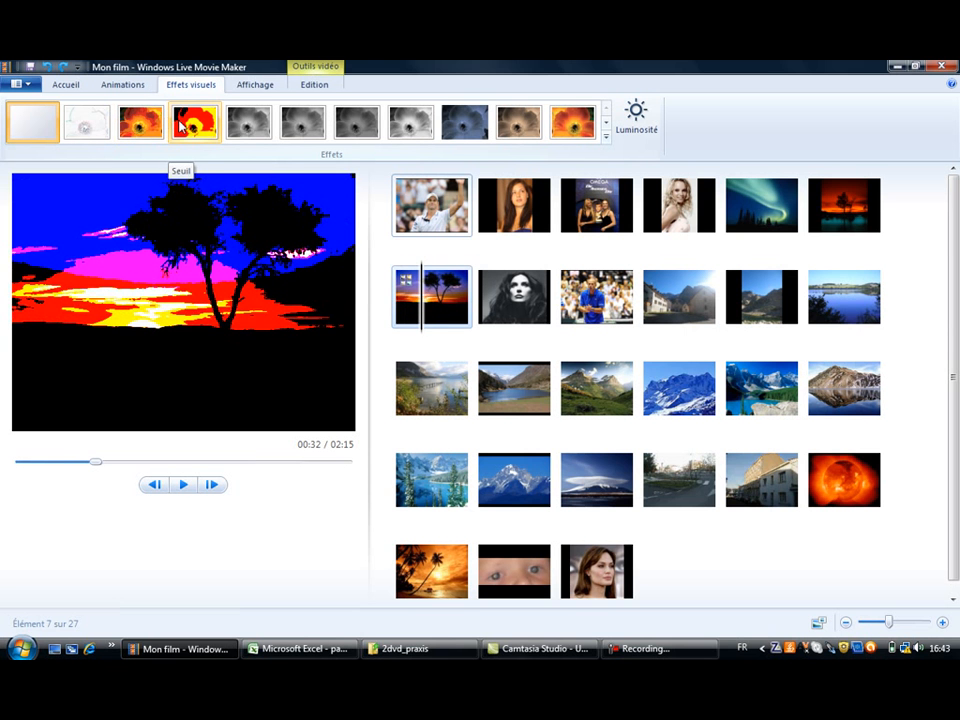
{"action": "left_click", "coordinate": [242, 123]}
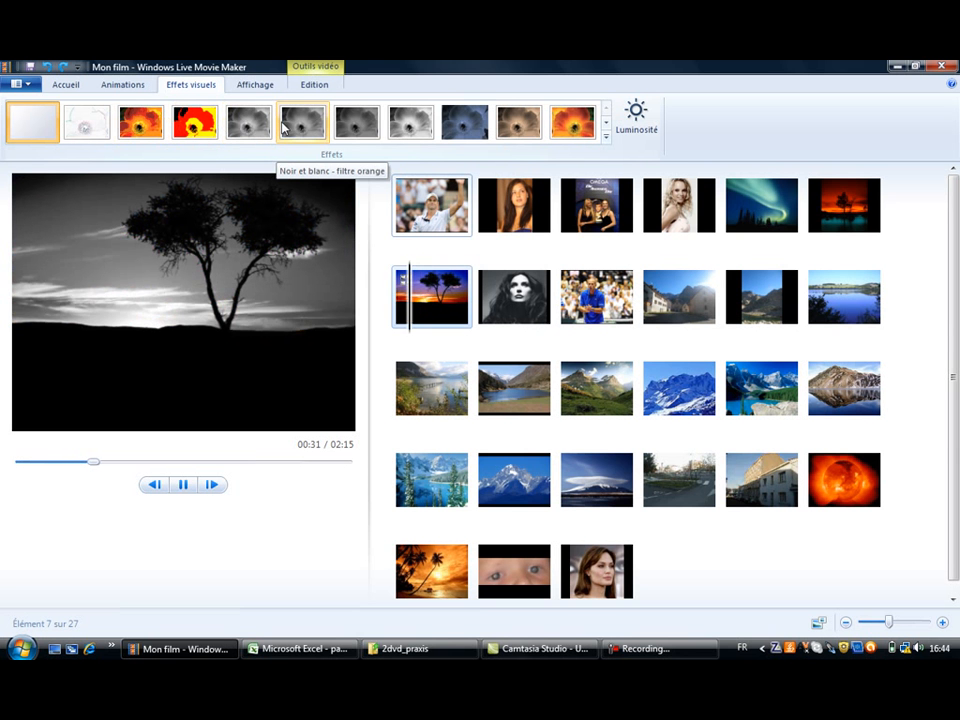
{"action": "left_click", "coordinate": [316, 126]}
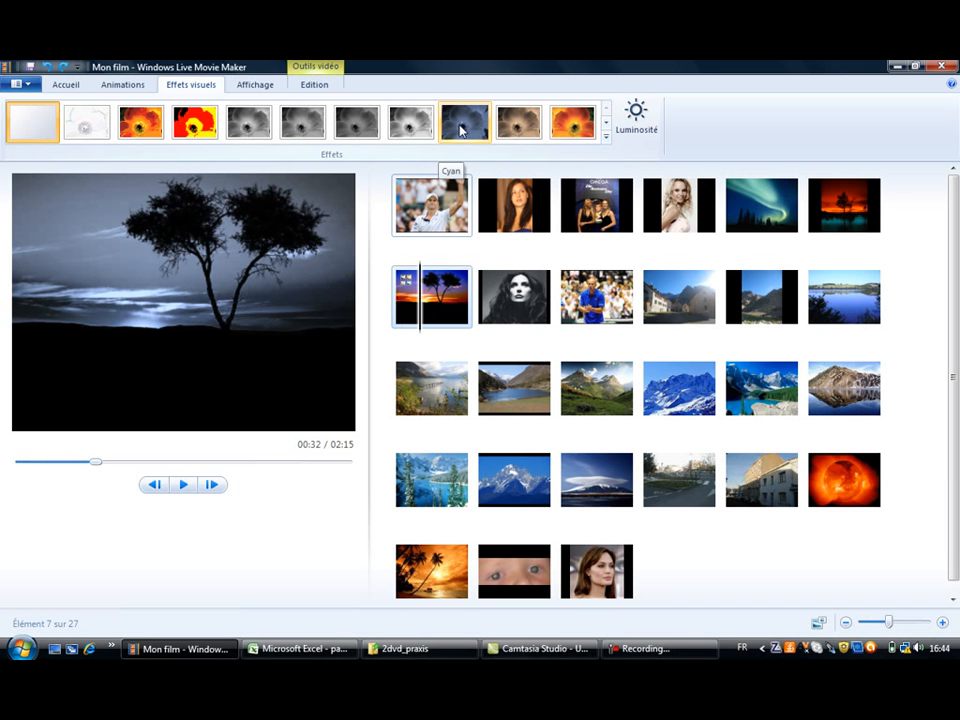
{"action": "left_click", "coordinate": [461, 128]}
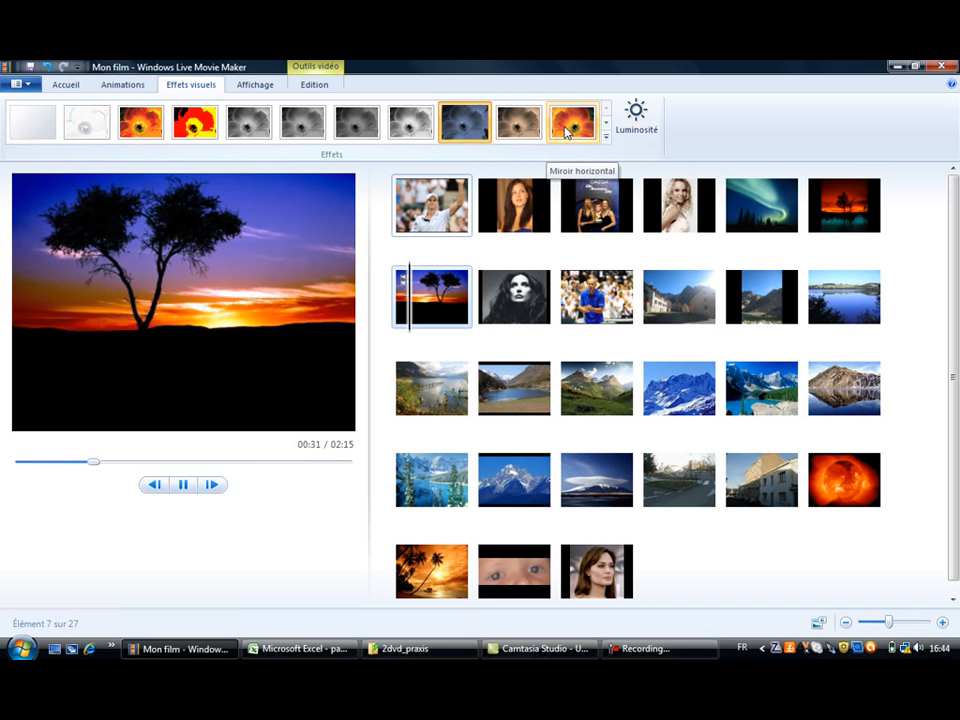
Step: Apply the "Teinte - parcourir l'intégralité du spectre des couleurs" visual effect to the sunset tree photo and play the result
{"action": "left_click", "coordinate": [566, 133]}
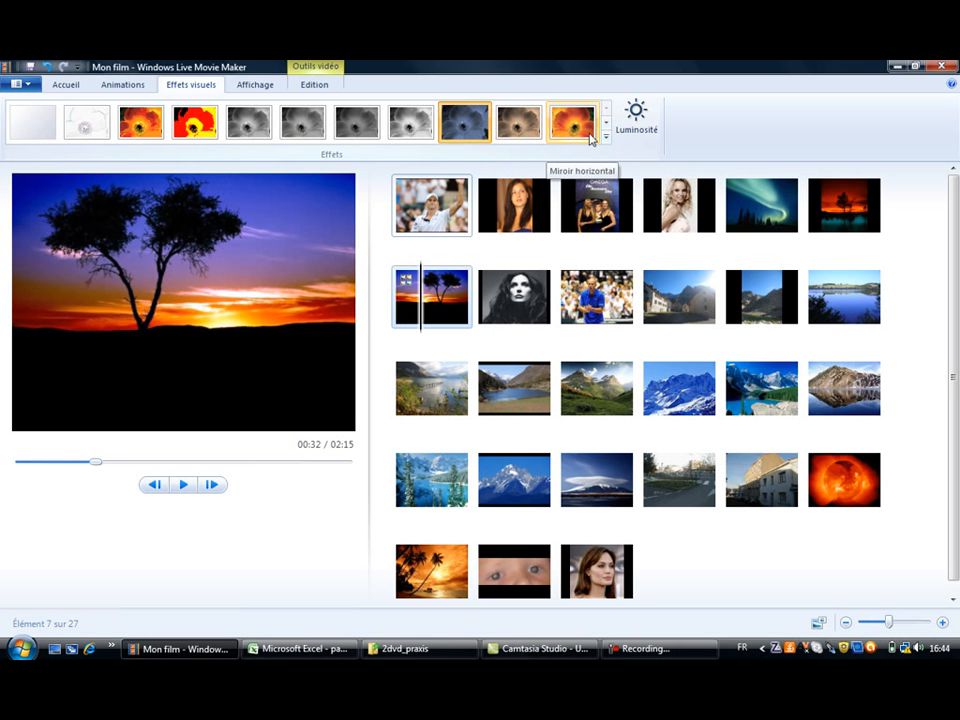
{"action": "left_click", "coordinate": [605, 123]}
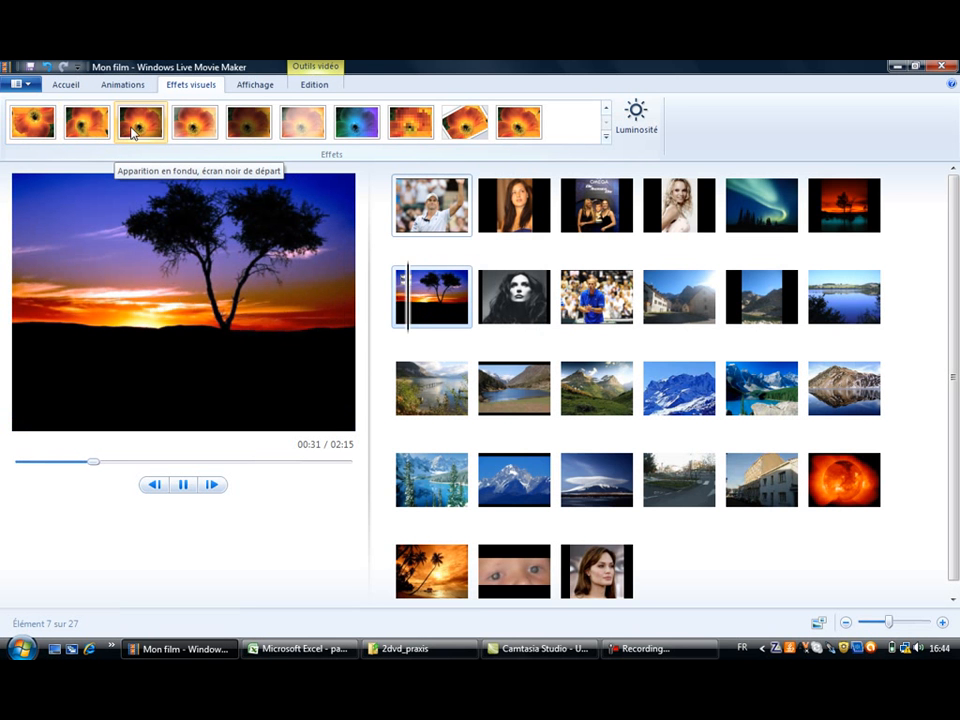
{"action": "left_click", "coordinate": [133, 133]}
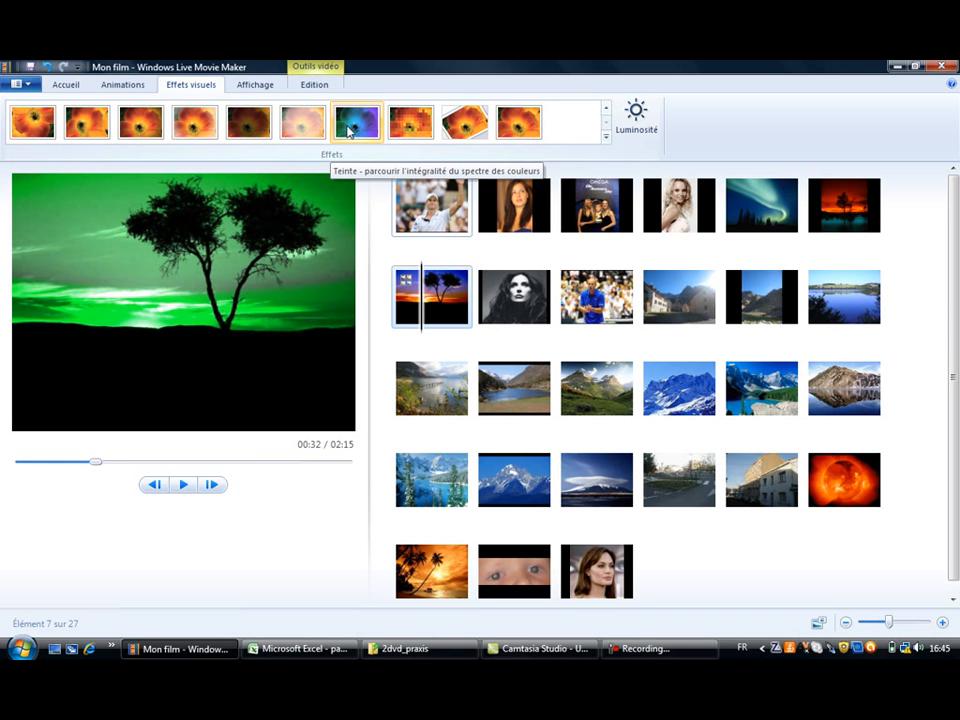
{"action": "left_click", "coordinate": [347, 131]}
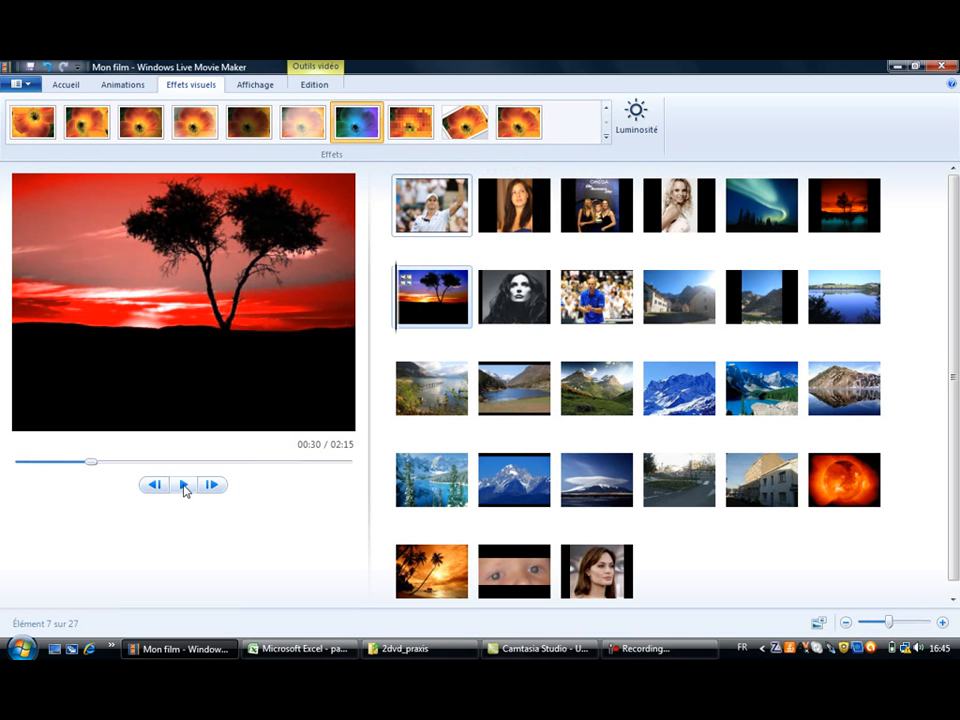
{"action": "left_click", "coordinate": [184, 486]}
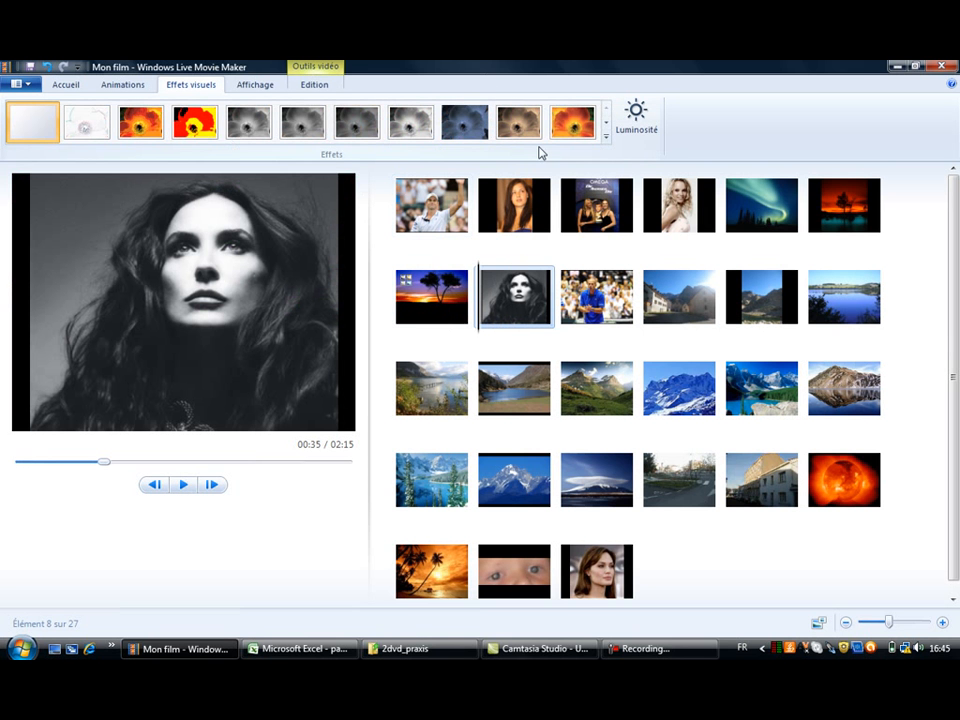
Step: Add the corner-to-corner diagonal transition before the black-and-white portrait and play the result
{"action": "left_click", "coordinate": [606, 122]}
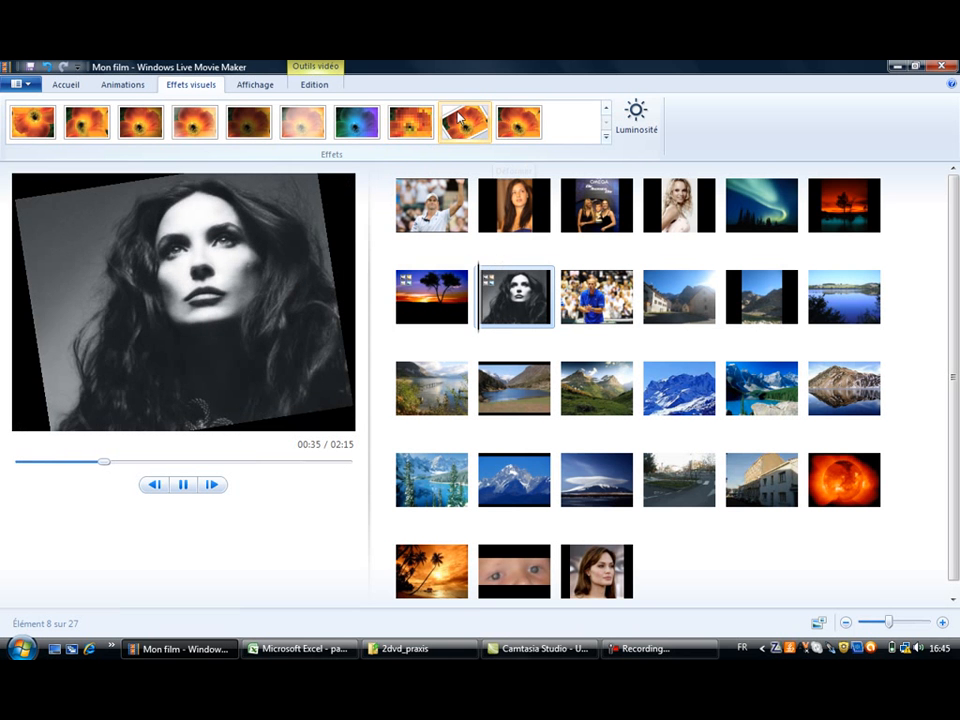
{"action": "left_click", "coordinate": [141, 91]}
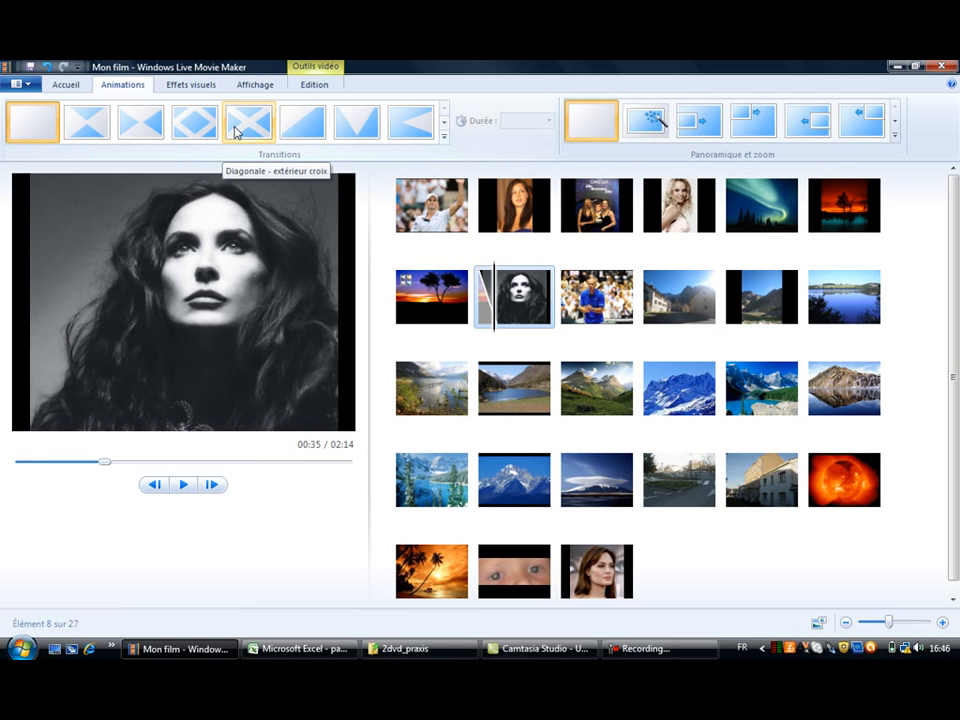
{"action": "left_click", "coordinate": [291, 122]}
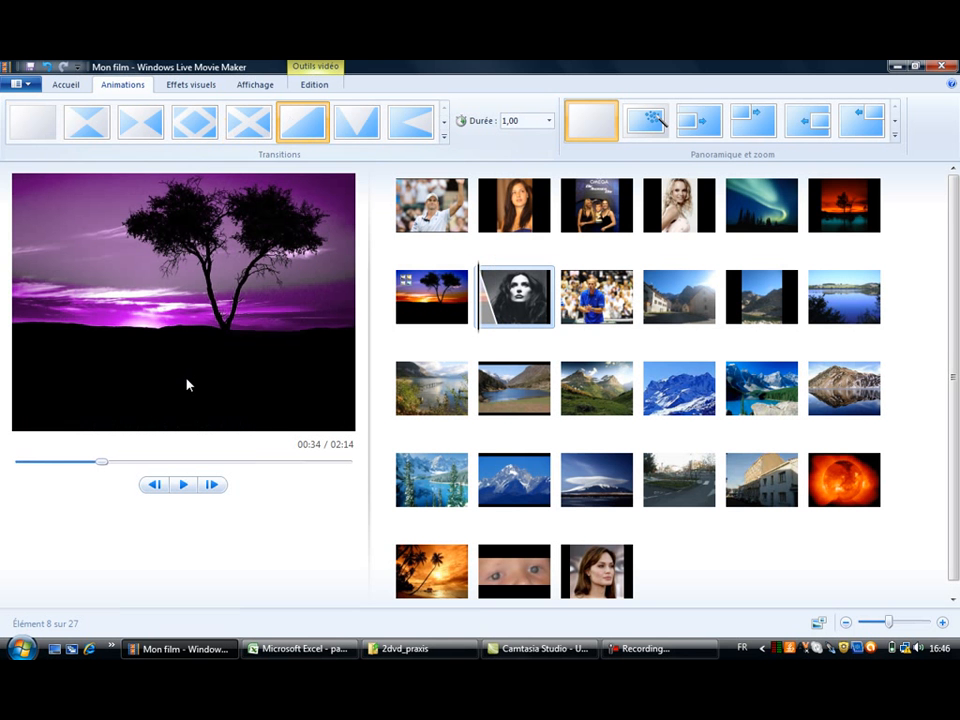
{"action": "left_click", "coordinate": [183, 485]}
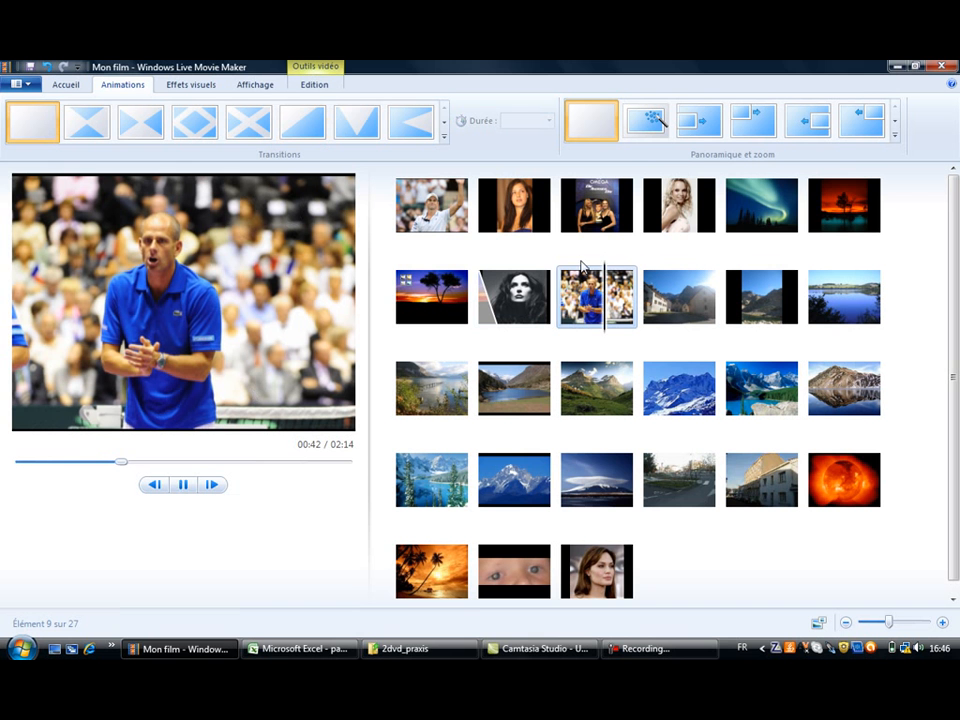
Step: Preview transitions on the photo of the man in the blue shirt, including "V plein, bas", "V plein, gauche" and "Zigzag, vertical"
{"action": "left_click", "coordinate": [569, 285]}
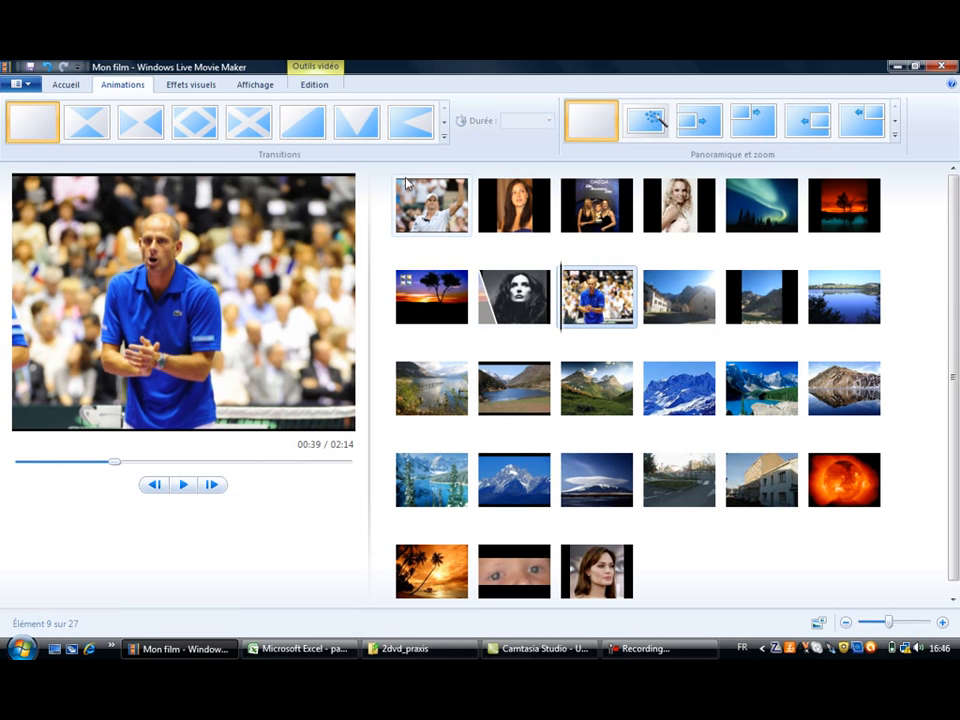
{"action": "left_click", "coordinate": [357, 124]}
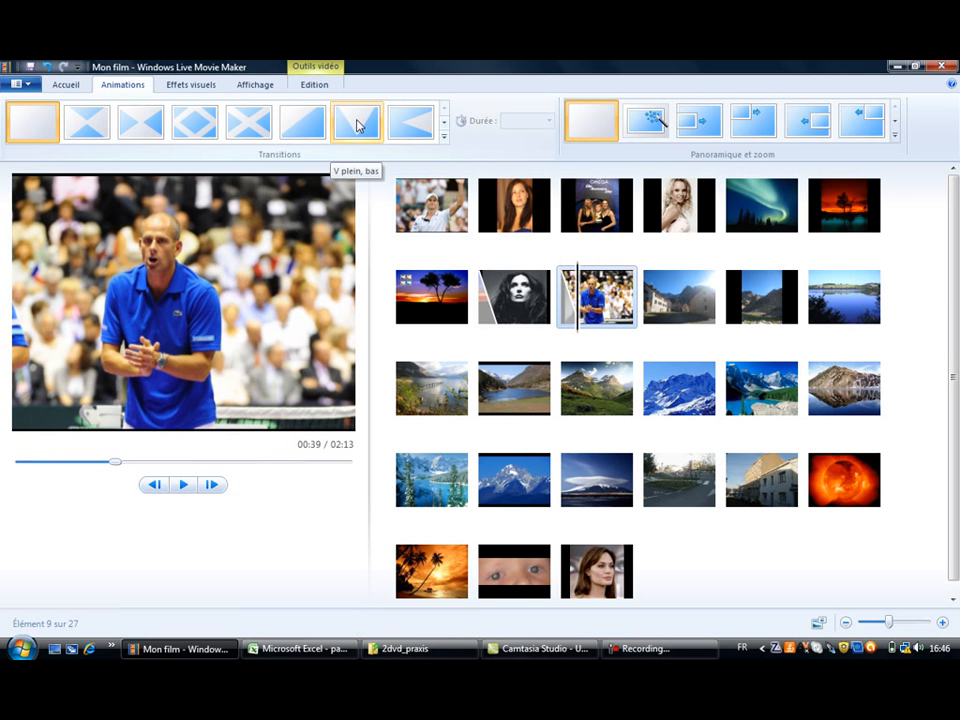
{"action": "left_click", "coordinate": [399, 124]}
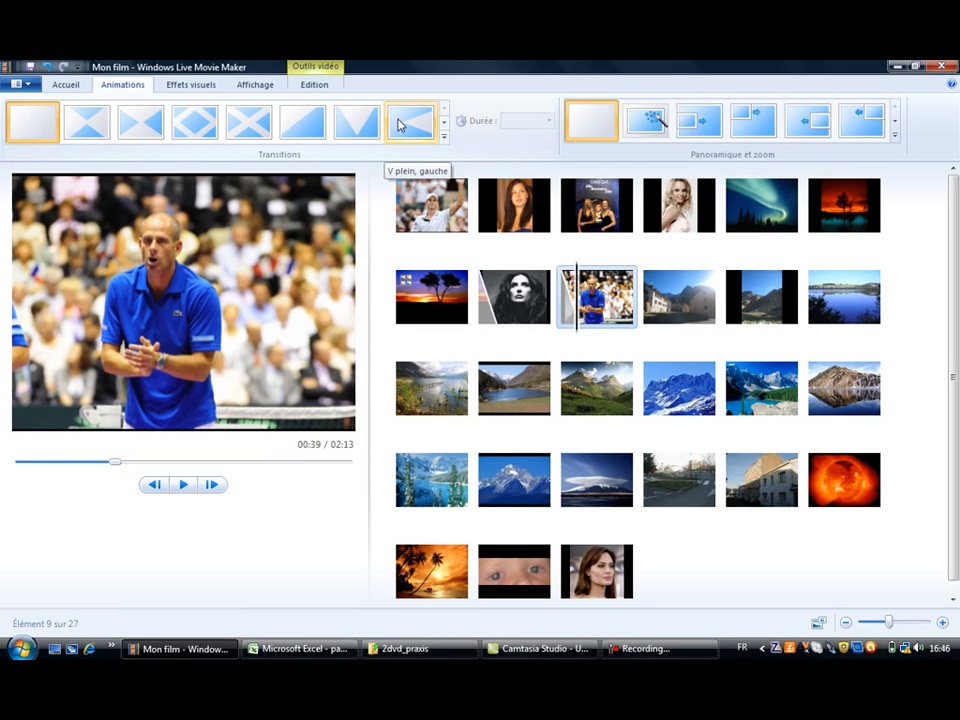
{"action": "left_click", "coordinate": [442, 124]}
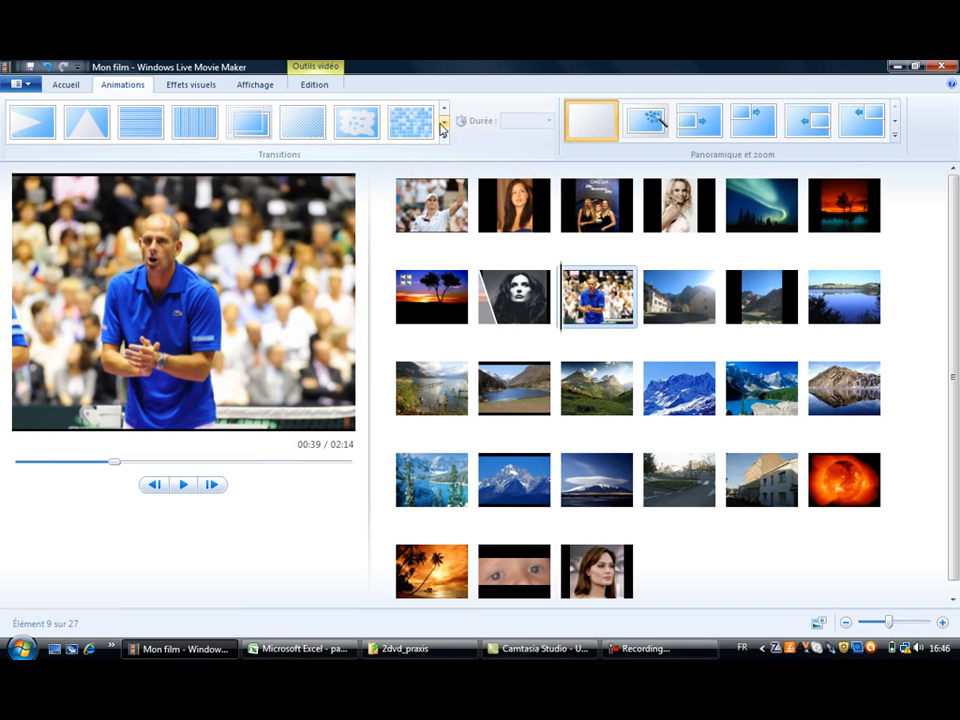
{"action": "left_click", "coordinate": [445, 124]}
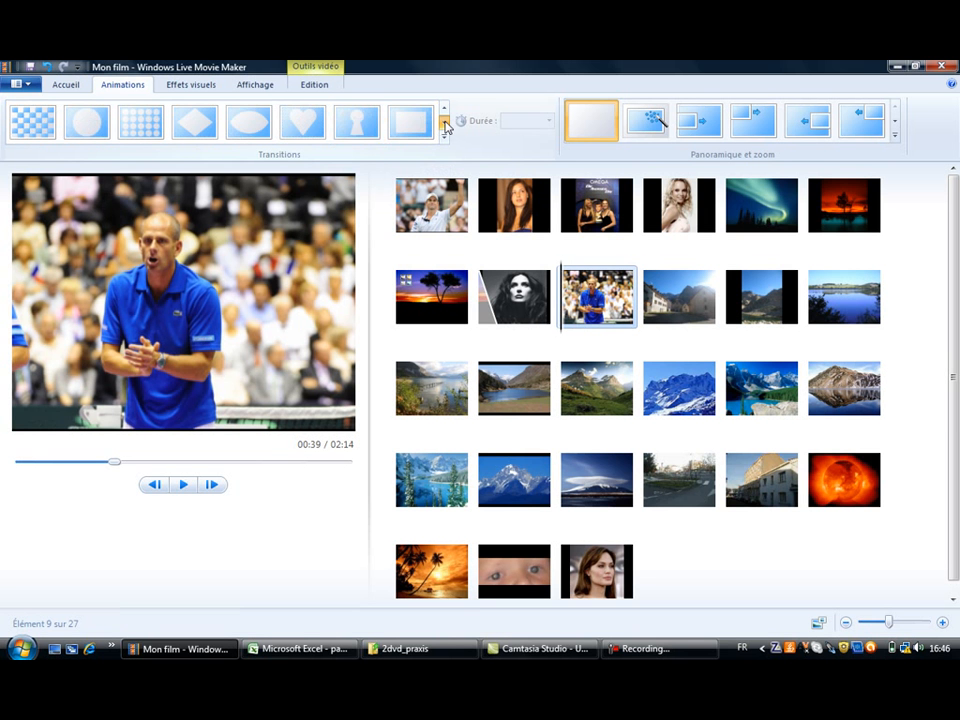
{"action": "left_click", "coordinate": [445, 124]}
{"action": "left_click", "coordinate": [445, 124]}
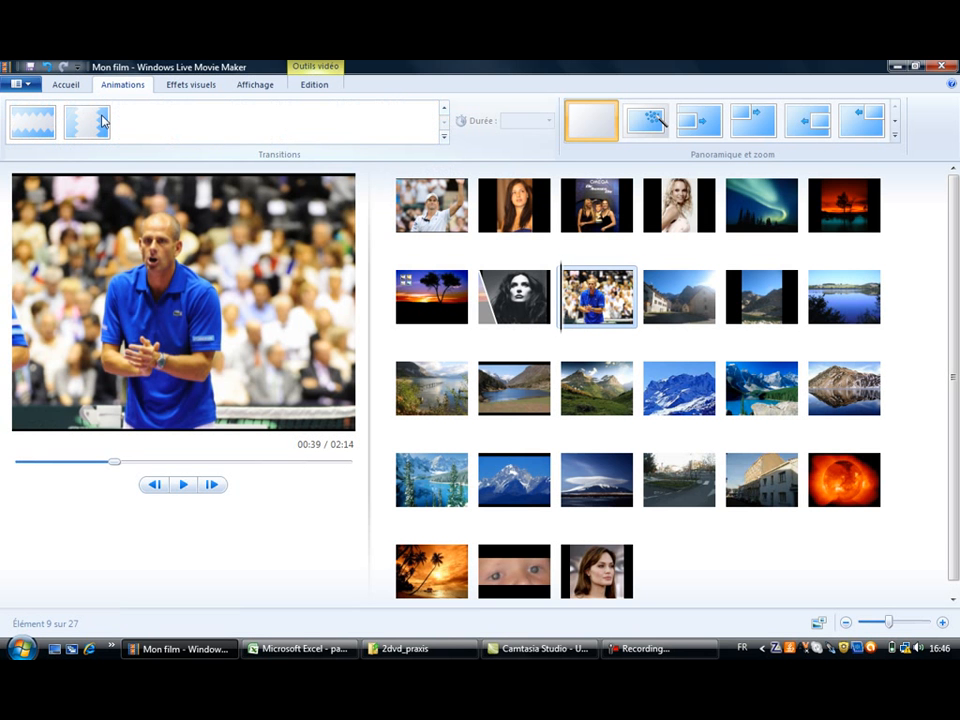
{"action": "left_click", "coordinate": [99, 121]}
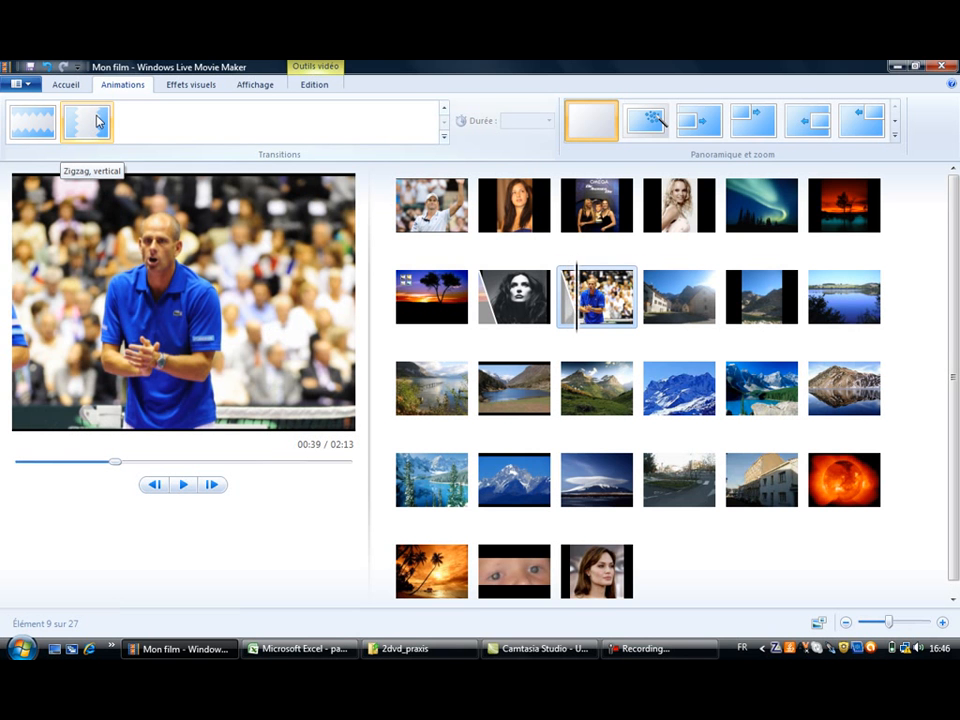
{"action": "left_click", "coordinate": [98, 121]}
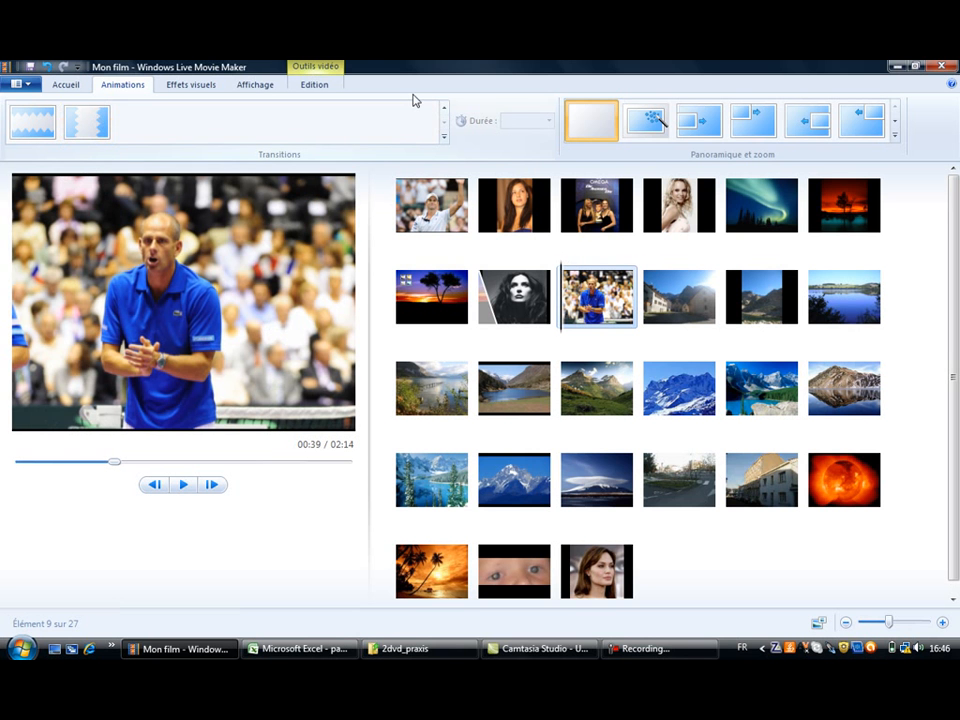
Step: Try the Automatique pan and zoom effect on the photo of the man in the blue shirt
{"action": "left_click", "coordinate": [637, 122]}
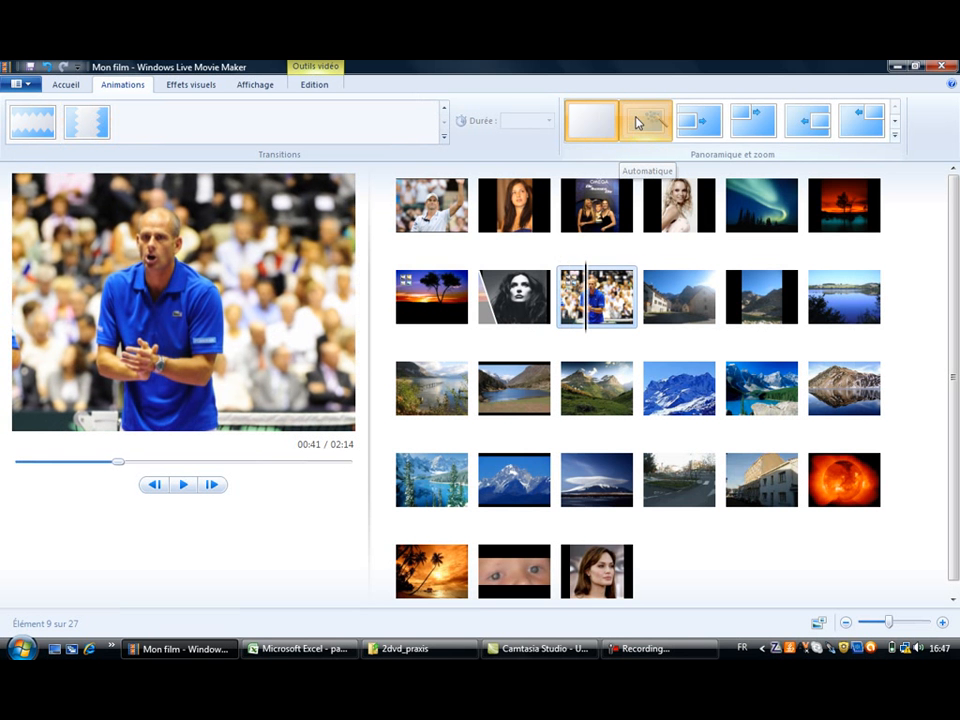
{"action": "left_click", "coordinate": [637, 122]}
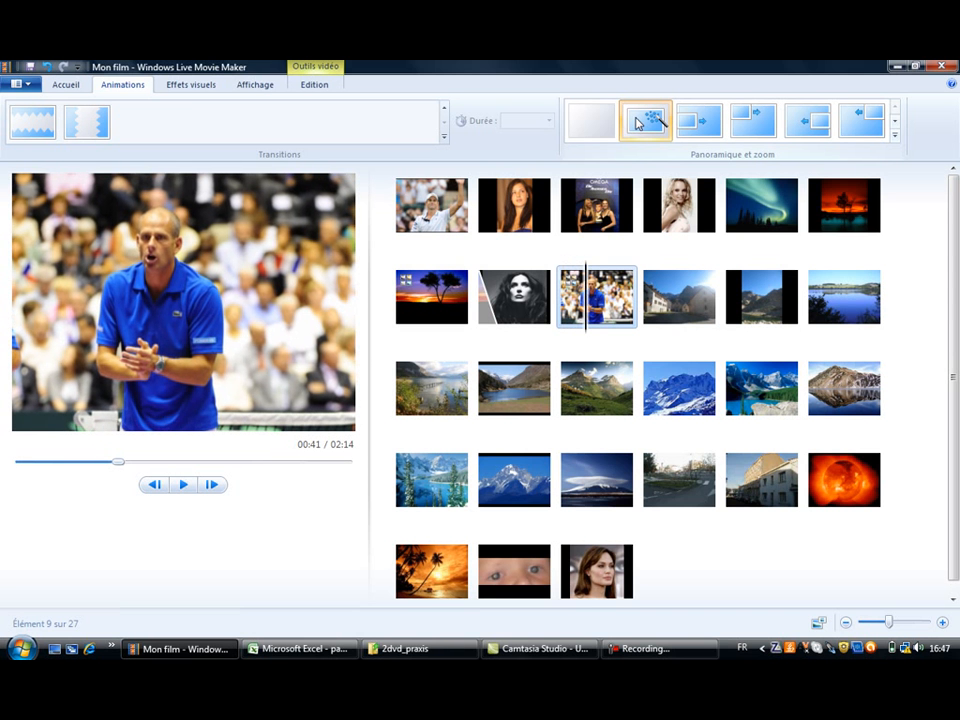
{"action": "left_click", "coordinate": [637, 122]}
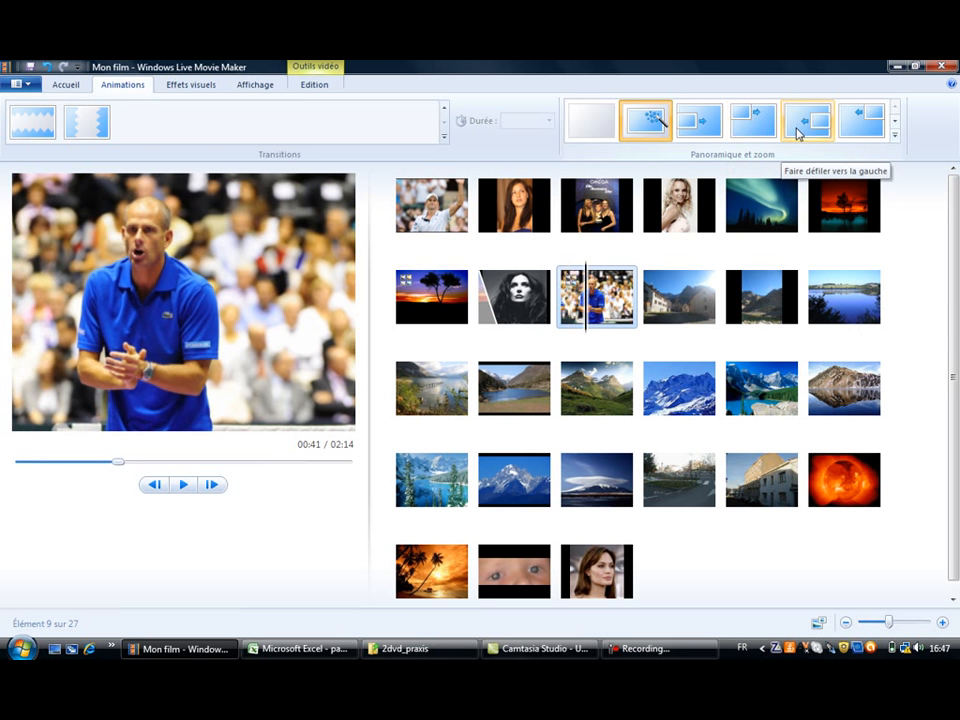
Step: Apply the last pan and zoom effect, zooming out from the upper left, to the blue-shirt photo and play it
{"action": "left_click", "coordinate": [895, 124]}
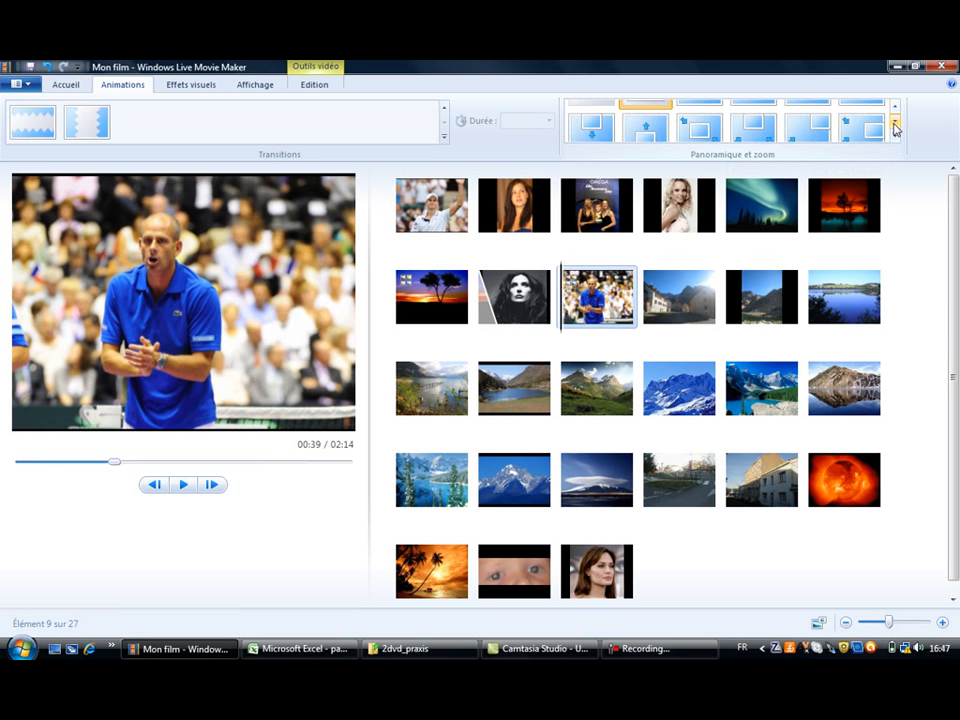
{"action": "left_click", "coordinate": [895, 124]}
{"action": "left_click", "coordinate": [895, 124]}
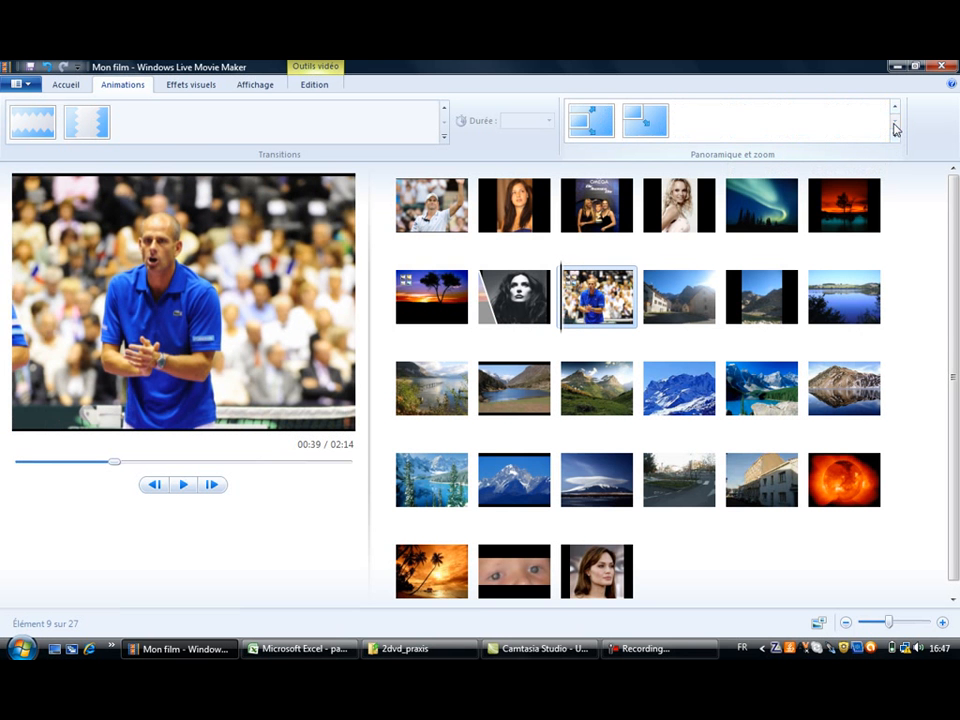
{"action": "left_click", "coordinate": [660, 116]}
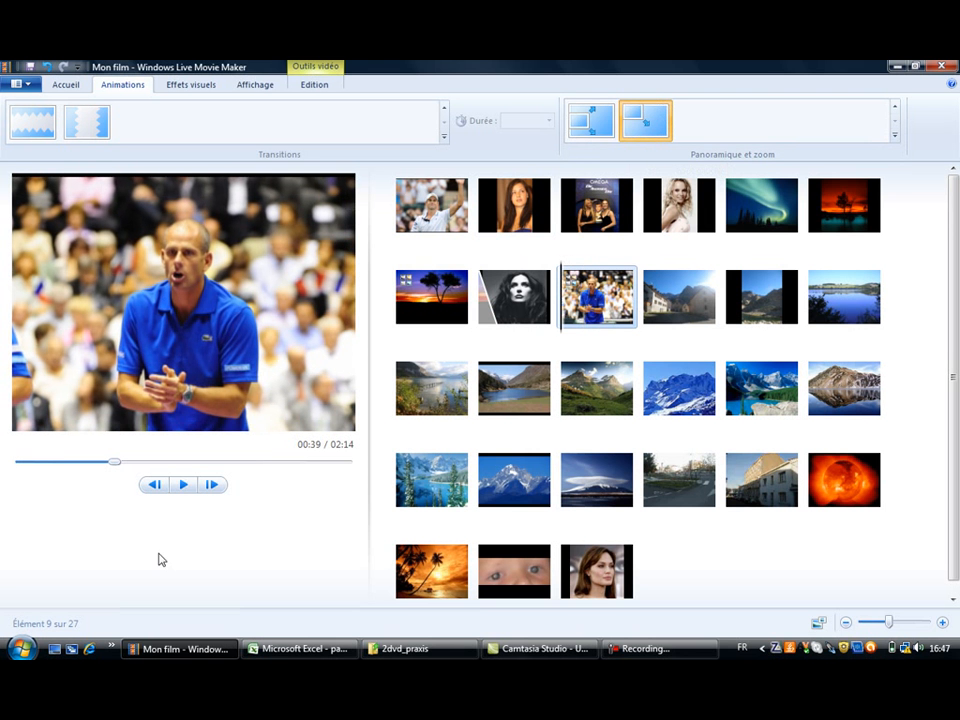
{"action": "left_click", "coordinate": [184, 486]}
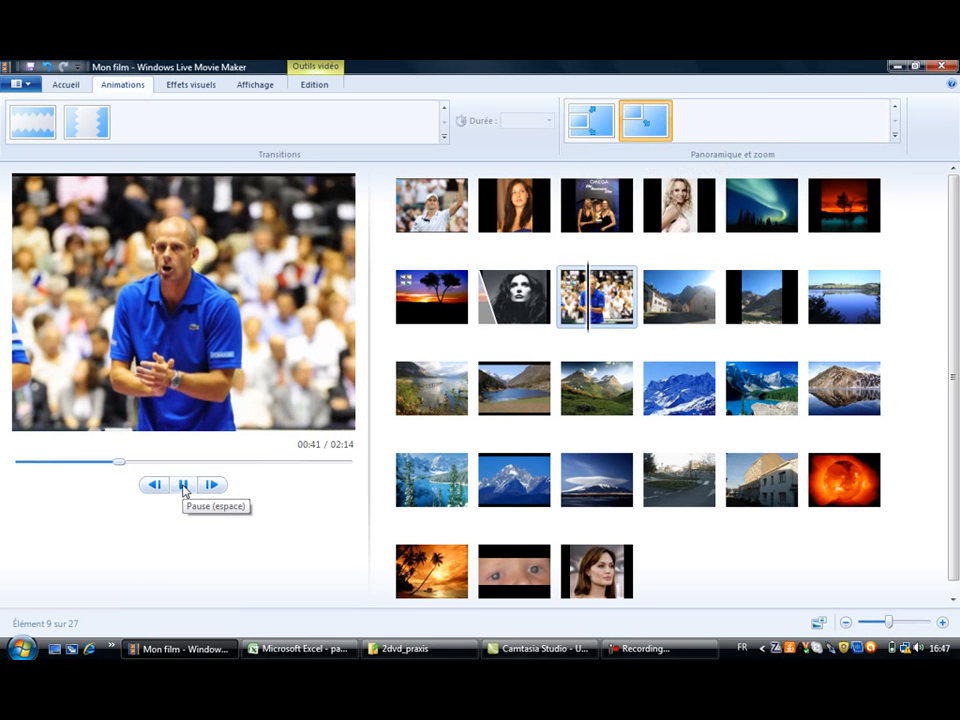